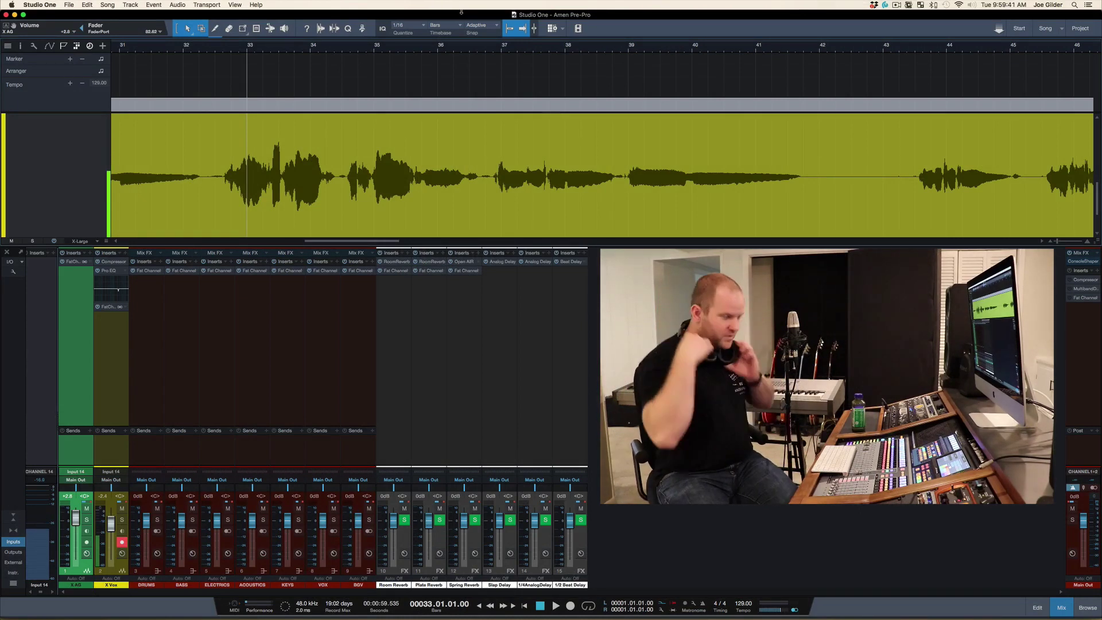
Step: Play back the lead vocal from 32.03.03 through bar 36 to review the phrase around bar 35
left_click_drag(373, 50, 344, 50)
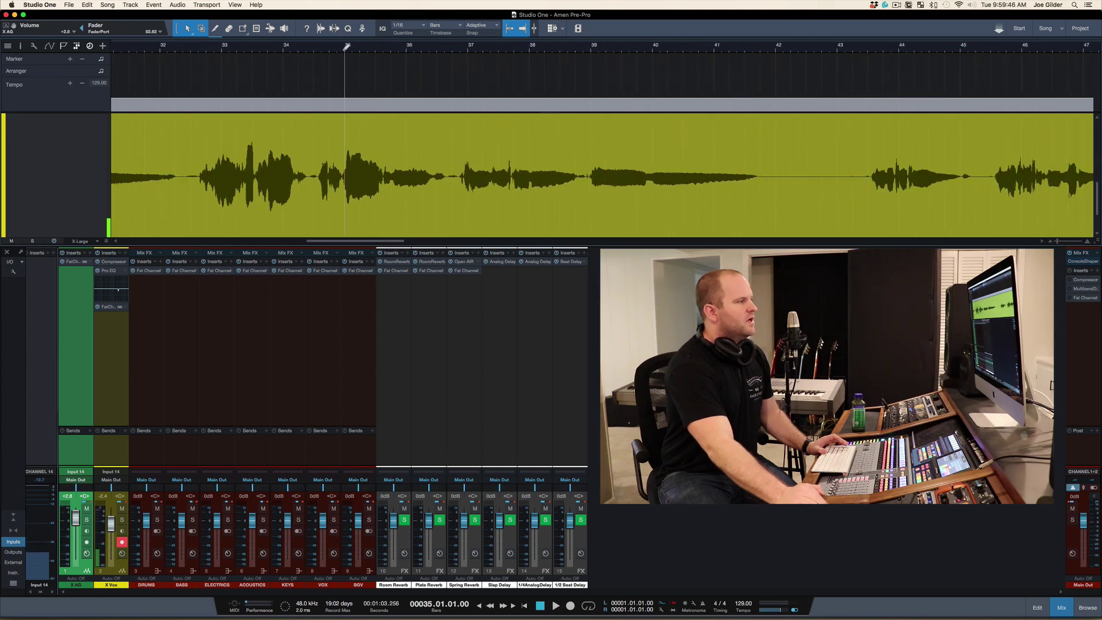
left_click(197, 50)
key("space")
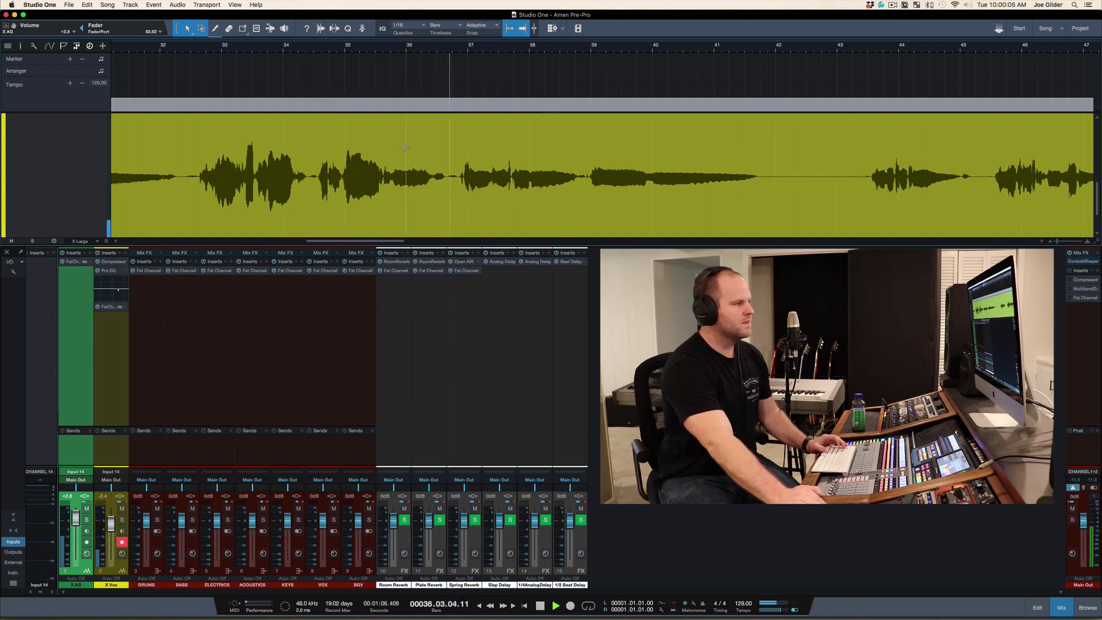
key("space")
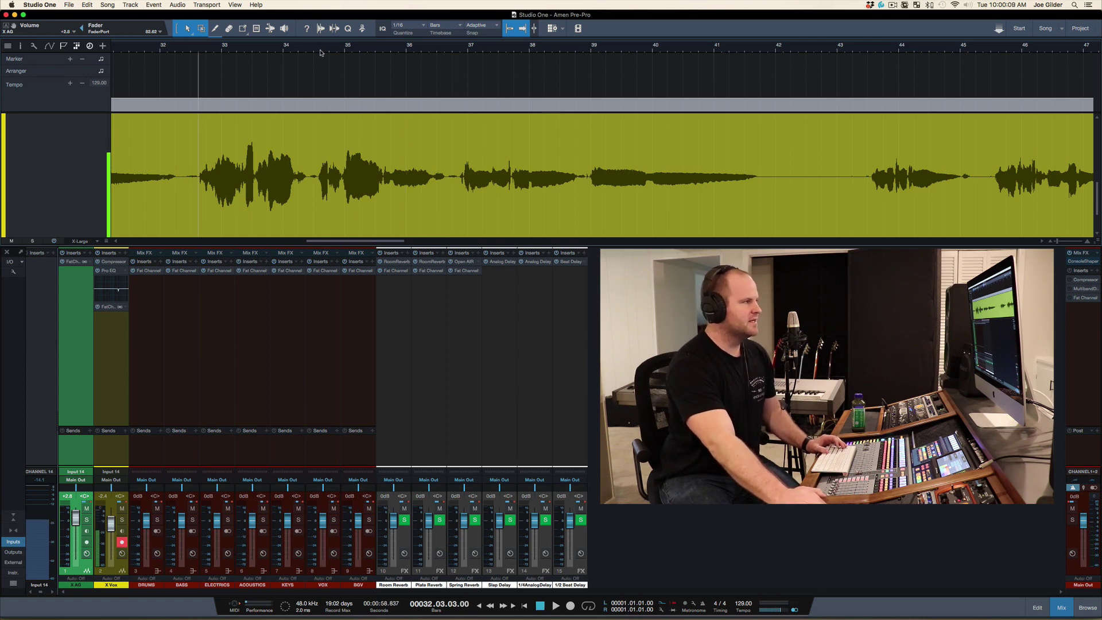
Step: Place the playhead at 34.03.02, in the quiet gap before the vocal phrase leading into bar 35
scroll(316, 51, "up", 5)
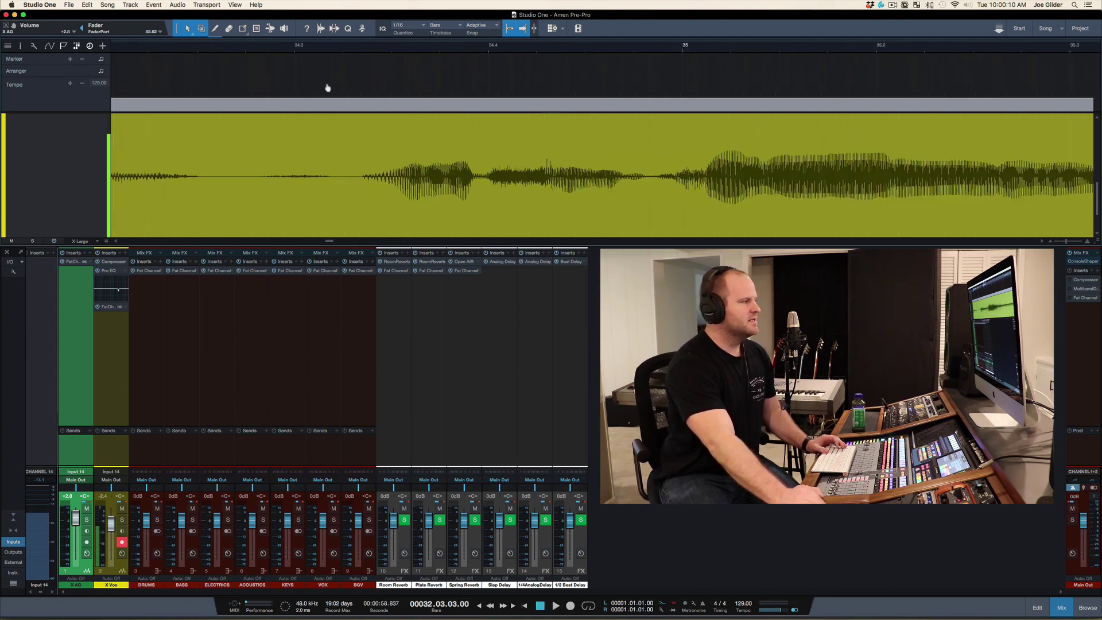
left_click(343, 52)
scroll(343, 48, "down", 5)
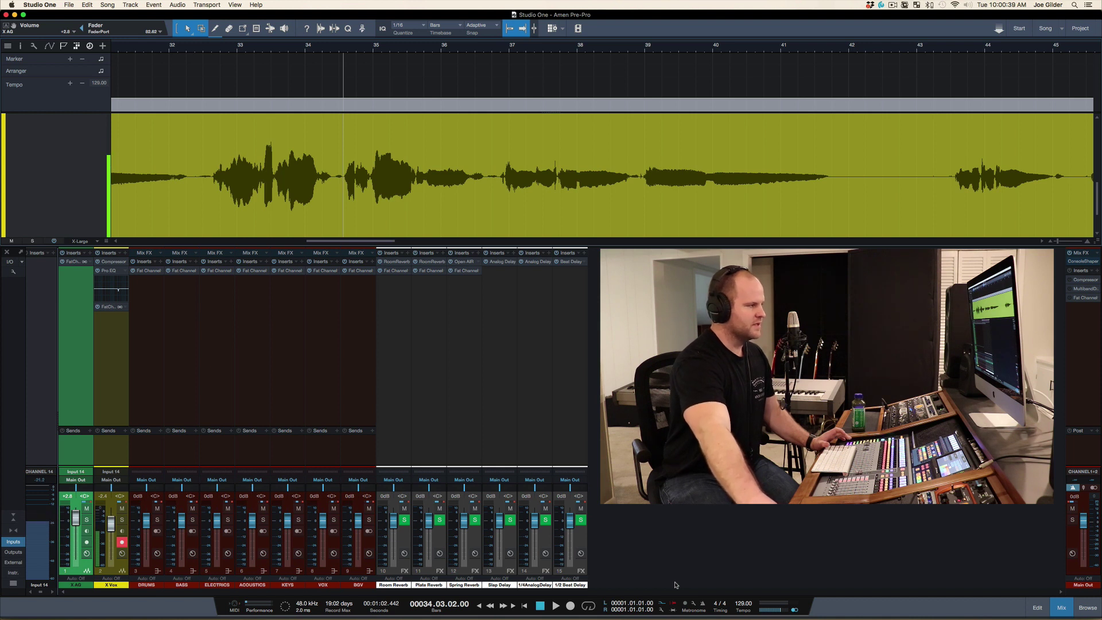
key("space")
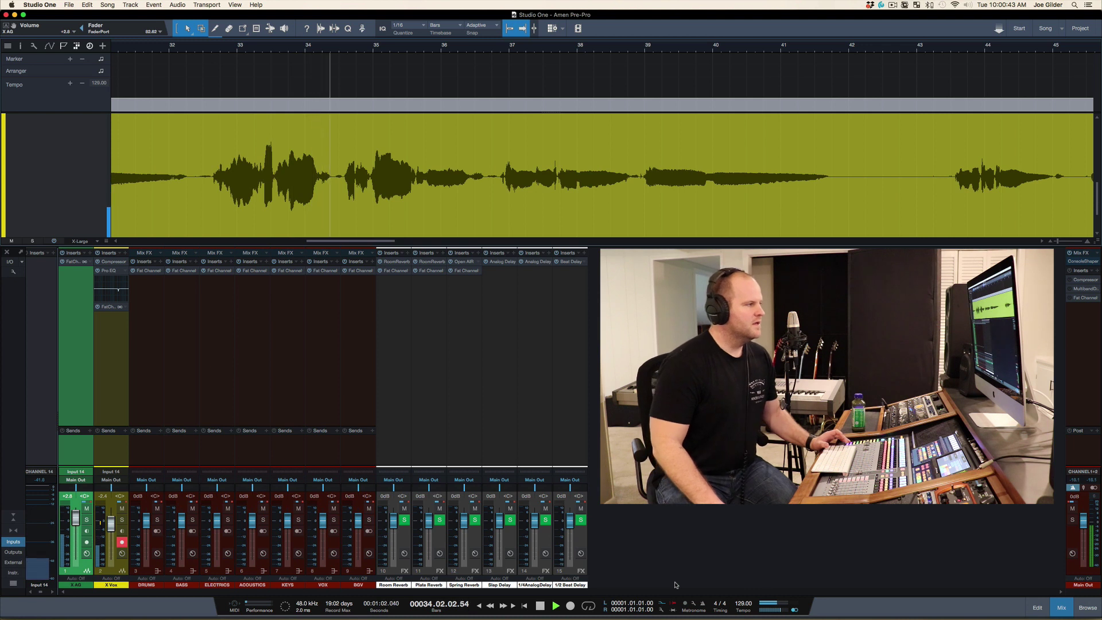
key("KP_Multiply")
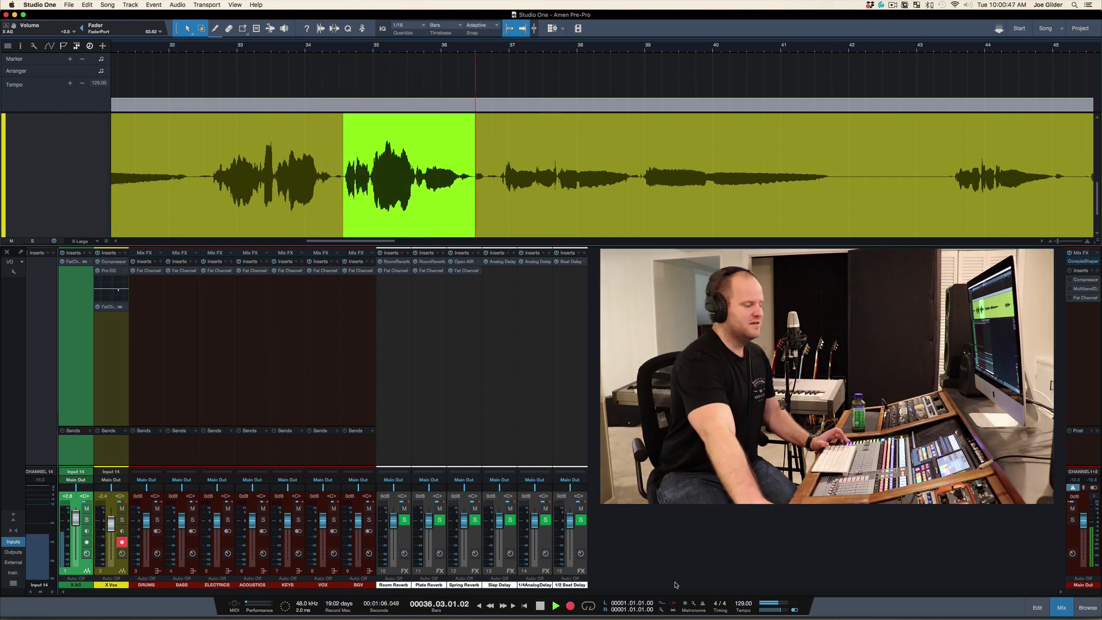
key("space")
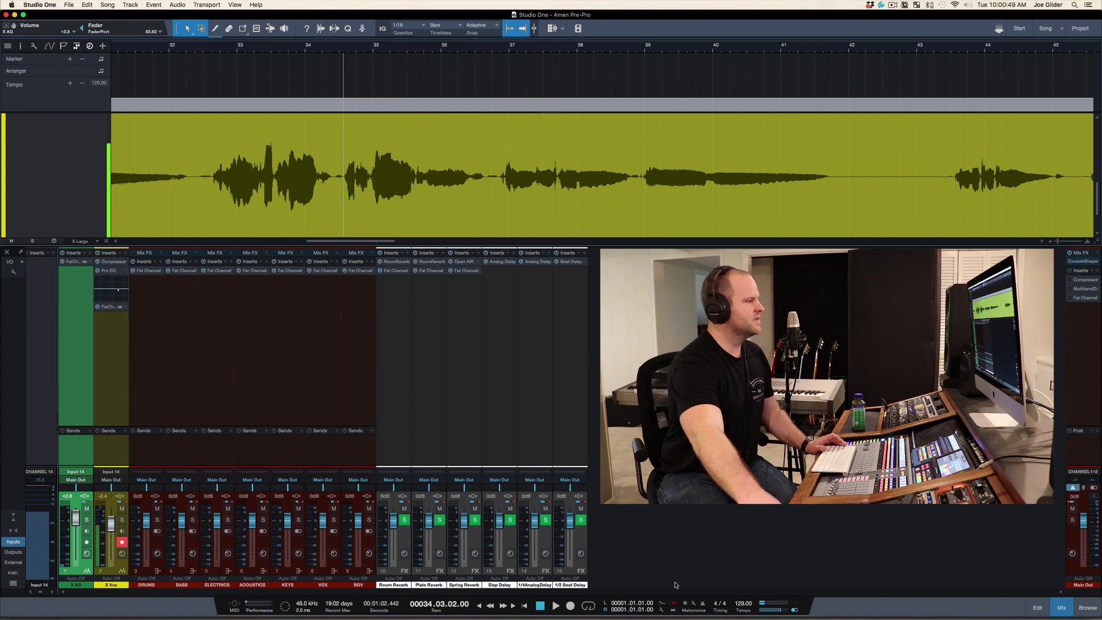
Step: Punch in a new X Vox take from 34.03.02 through the phrase ending in bar 36
key("space")
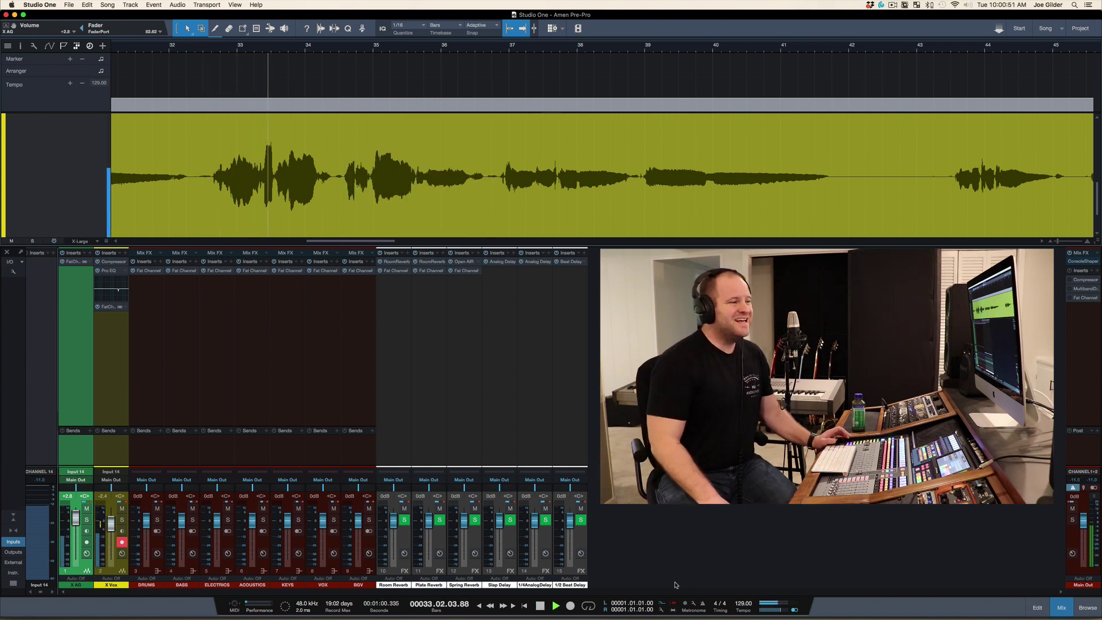
key("KP_Multiply")
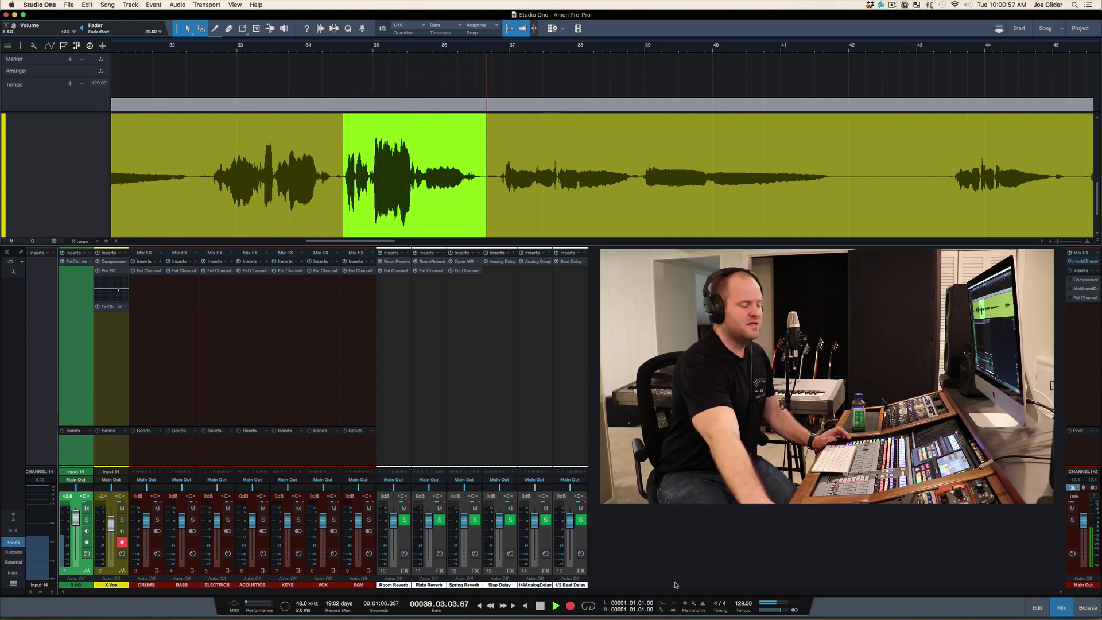
key("KP_Multiply")
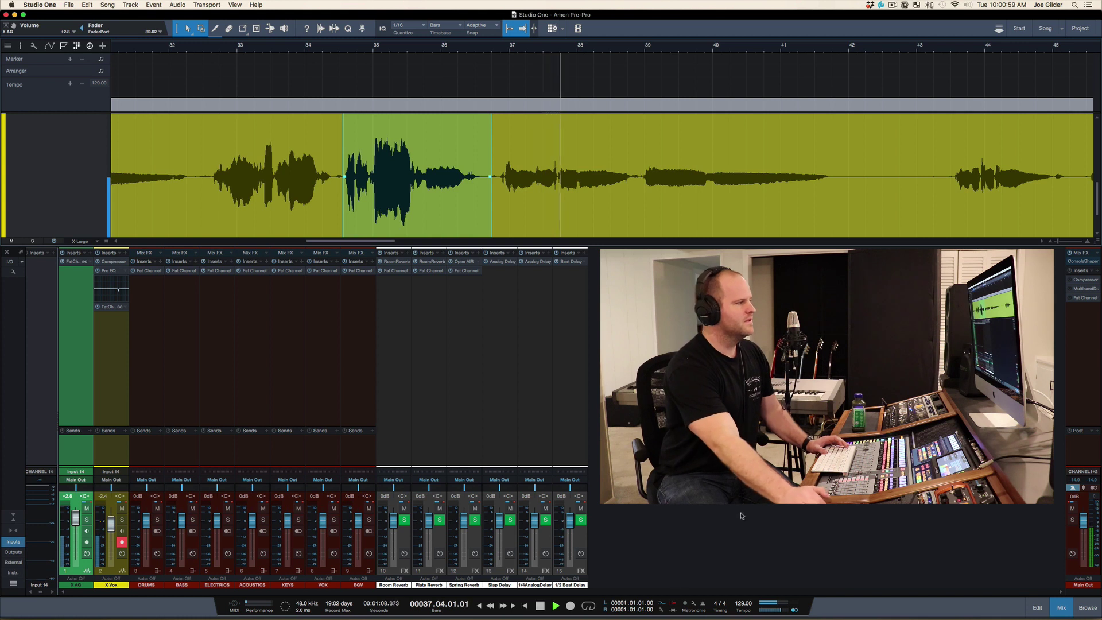
key("space")
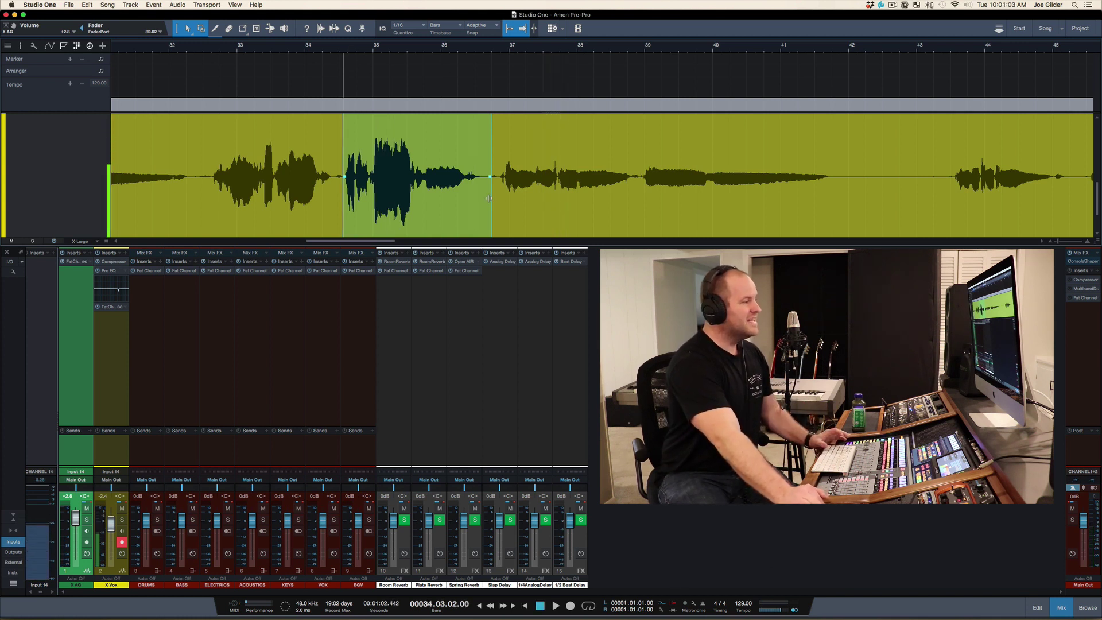
Step: Examine the crossfade at the start of the new vocal take, at 34.03.02
left_click_drag(340, 50, 344, 101)
left_click(340, 57)
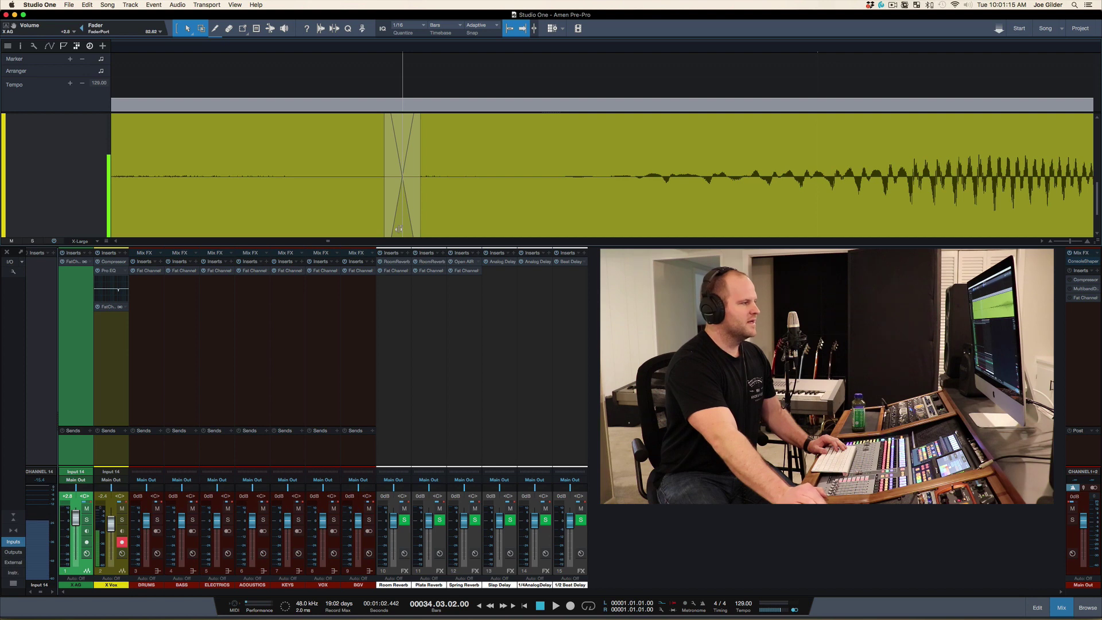
left_click(398, 229)
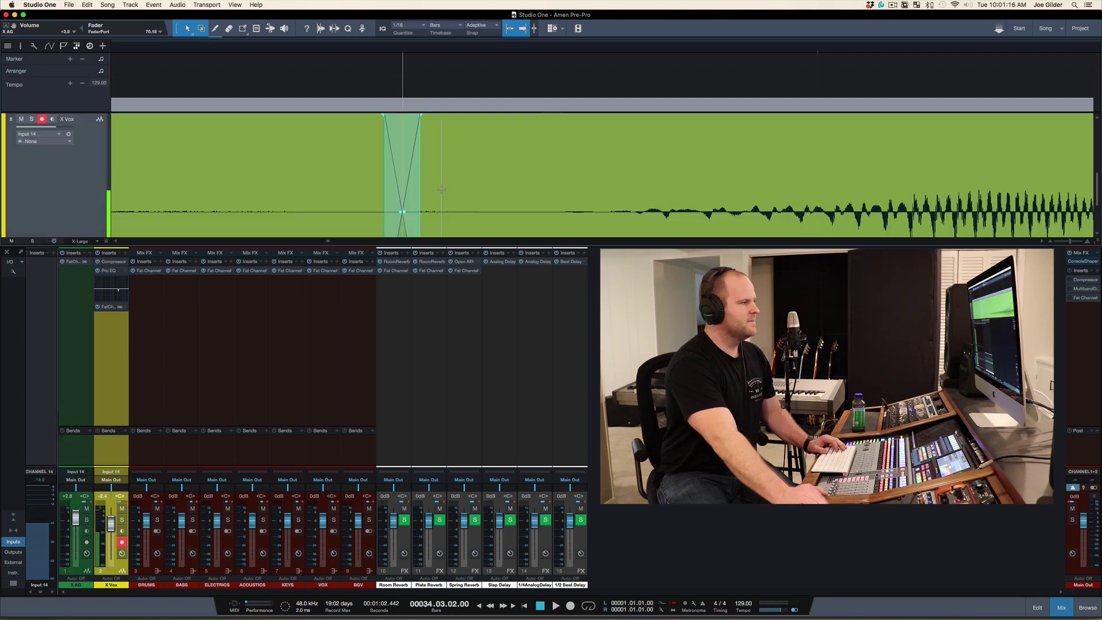
scroll(441, 189, "down", 2)
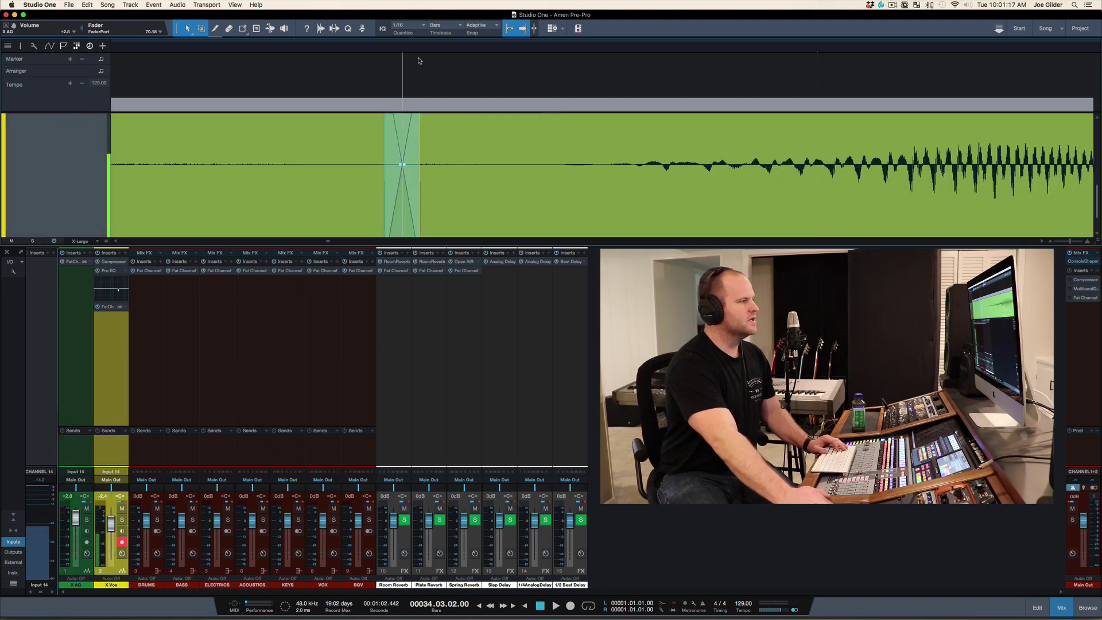
Step: Undo the punched-in vocal take to bring back the original X Vox recording
left_click_drag(416, 49, 418, 35)
scroll(481, 128, "up", 2)
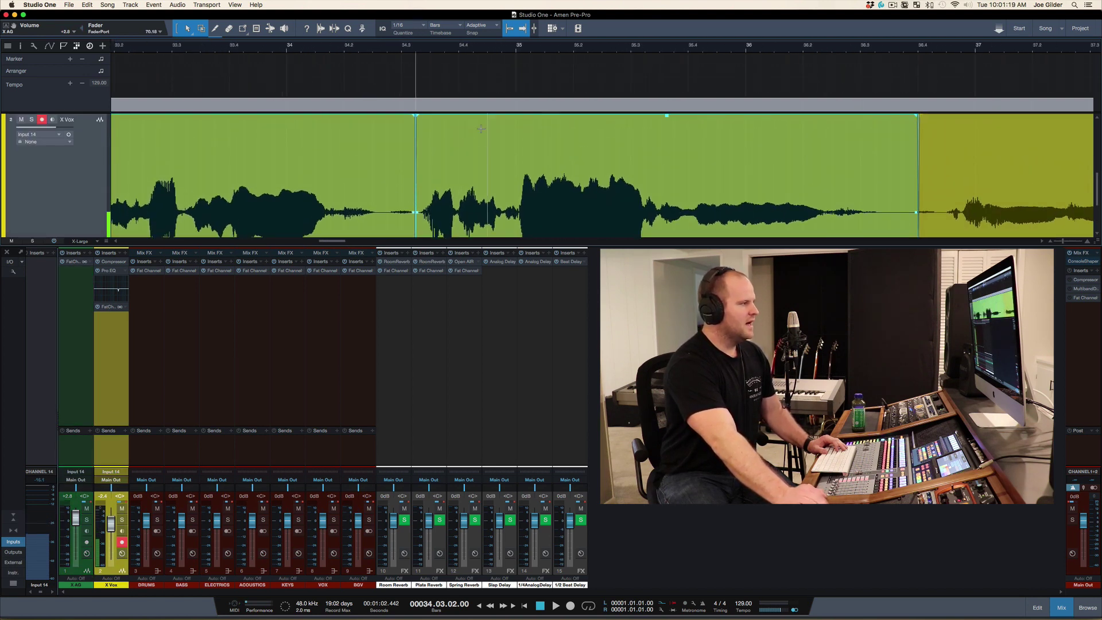
key("ctrl+b")
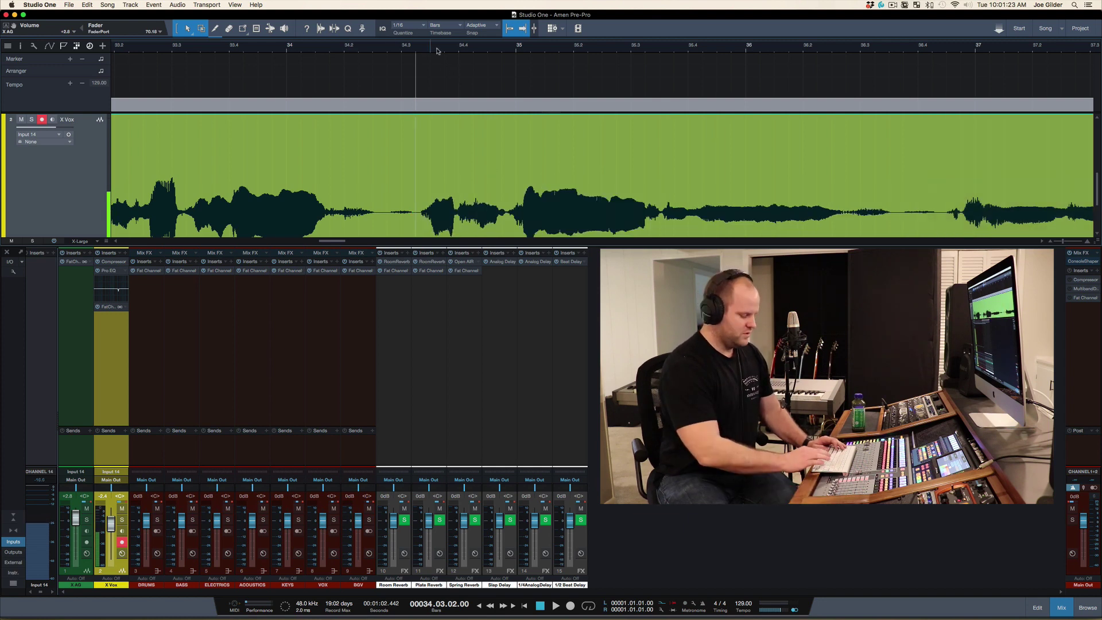
Step: Turn off Pre-record audio input in the advanced audio preferences
key("super+comma")
left_click(309, 39)
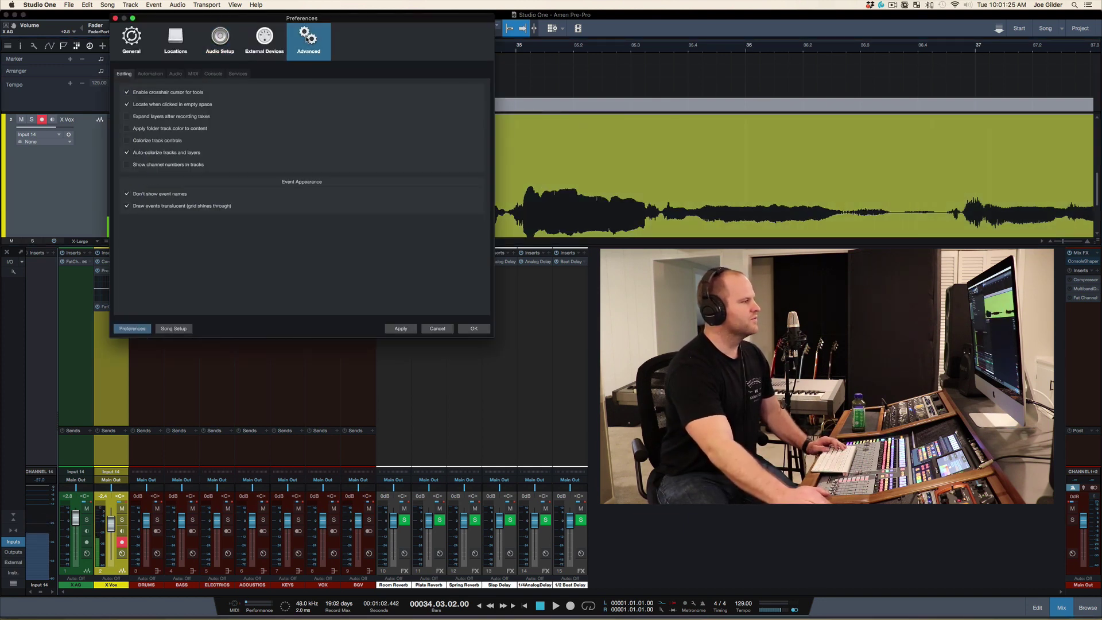
left_click(176, 75)
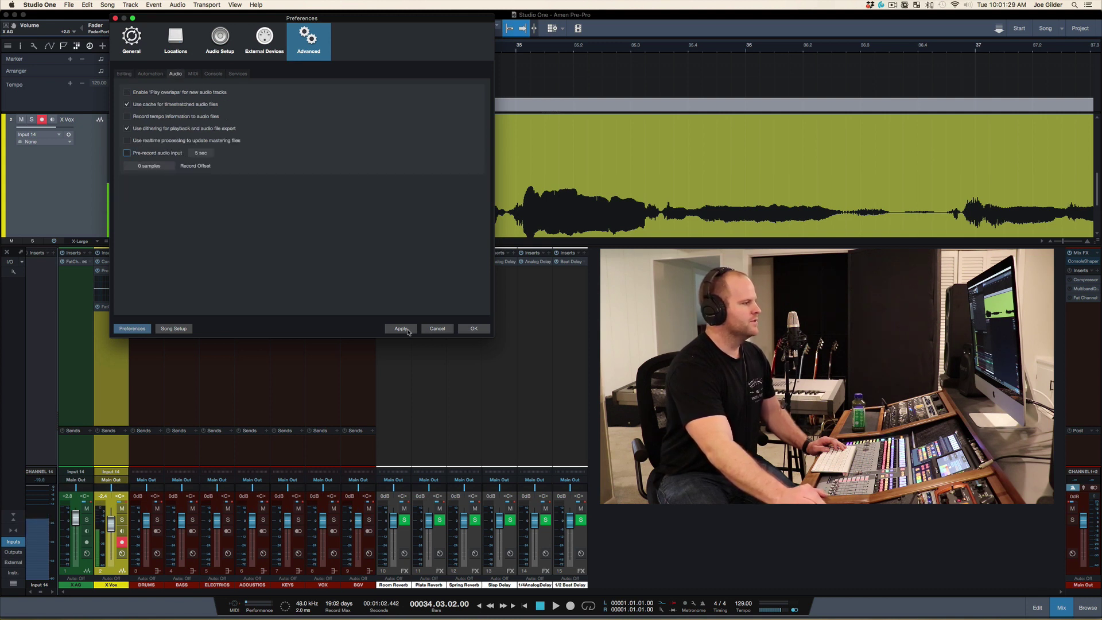
left_click(471, 329)
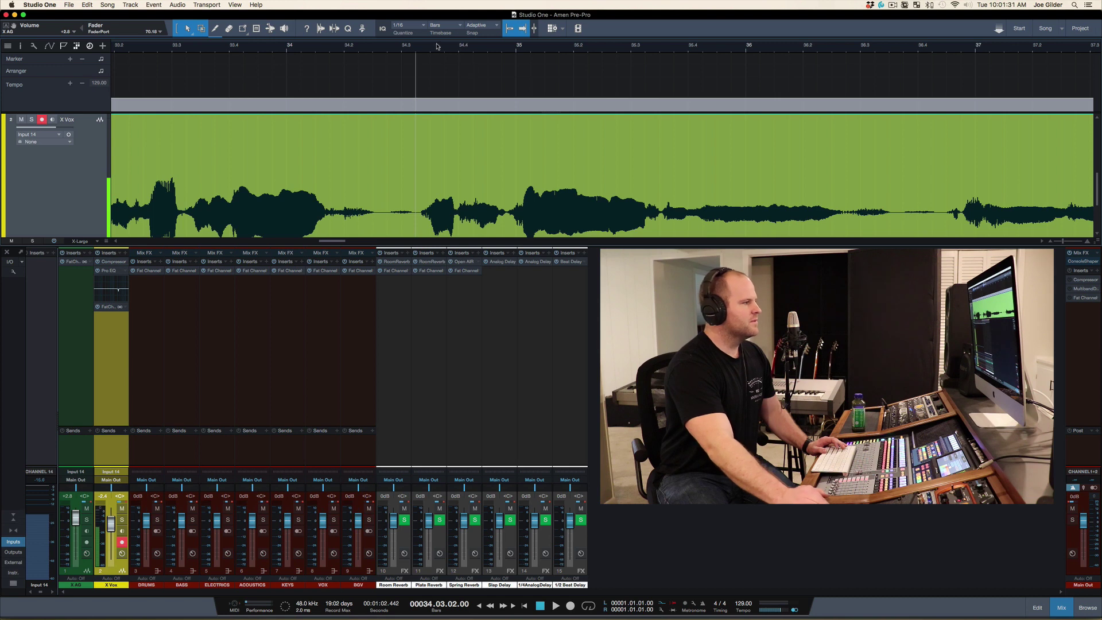
Step: Punch in a new X Vox take from 34.04.01, in the middle of the vocal phrase, and stop in bar 36
scroll(436, 46, "down", 3)
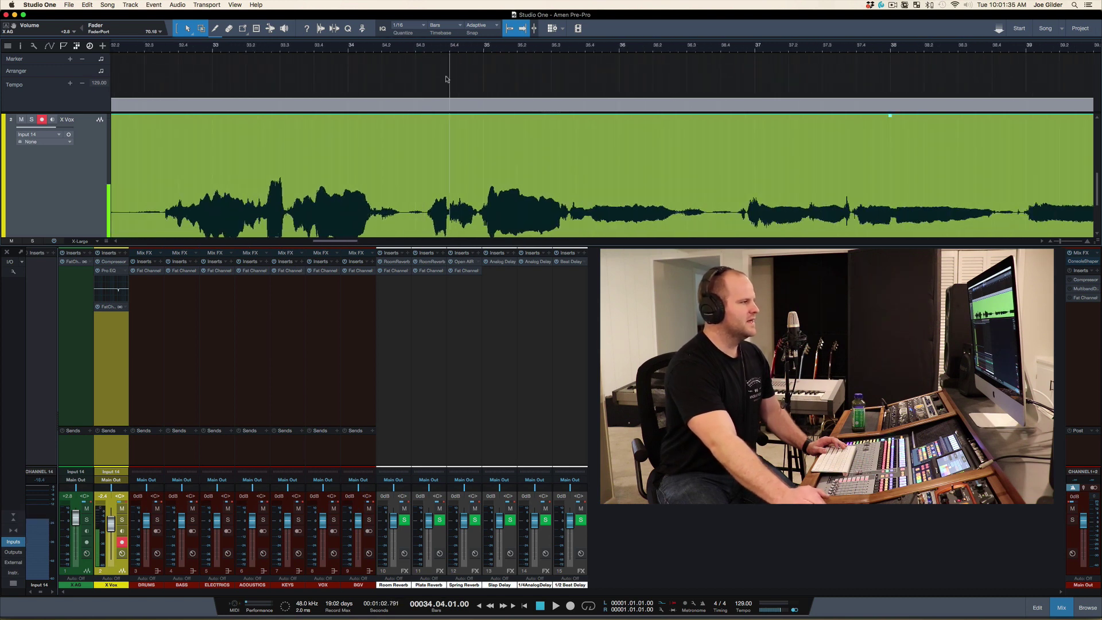
scroll(451, 191, "down", 2)
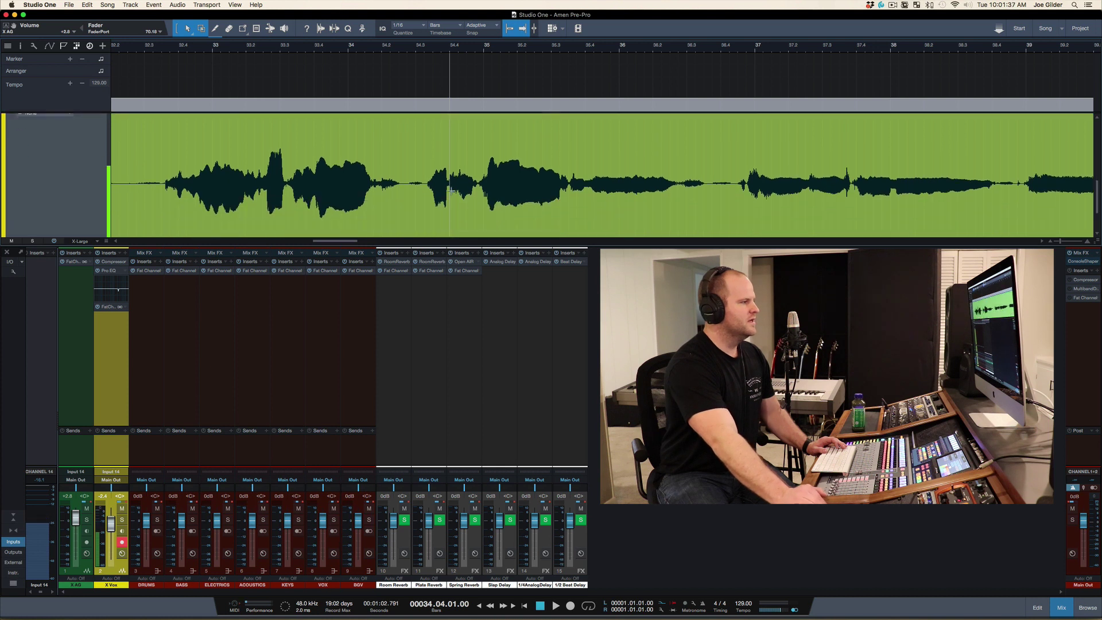
key("space")
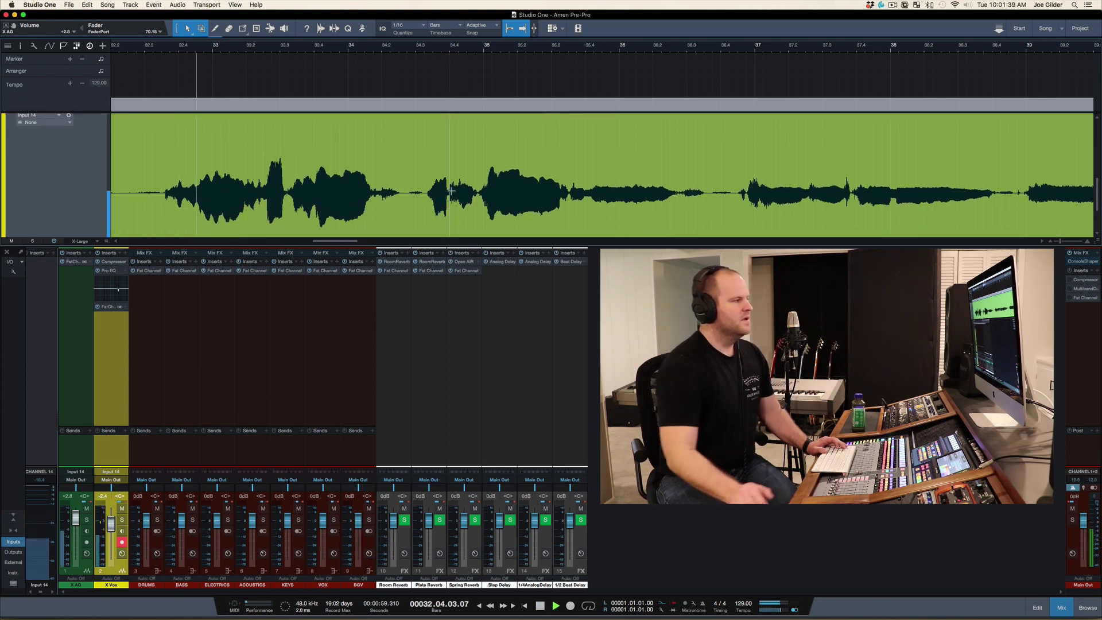
key("KP_Multiply")
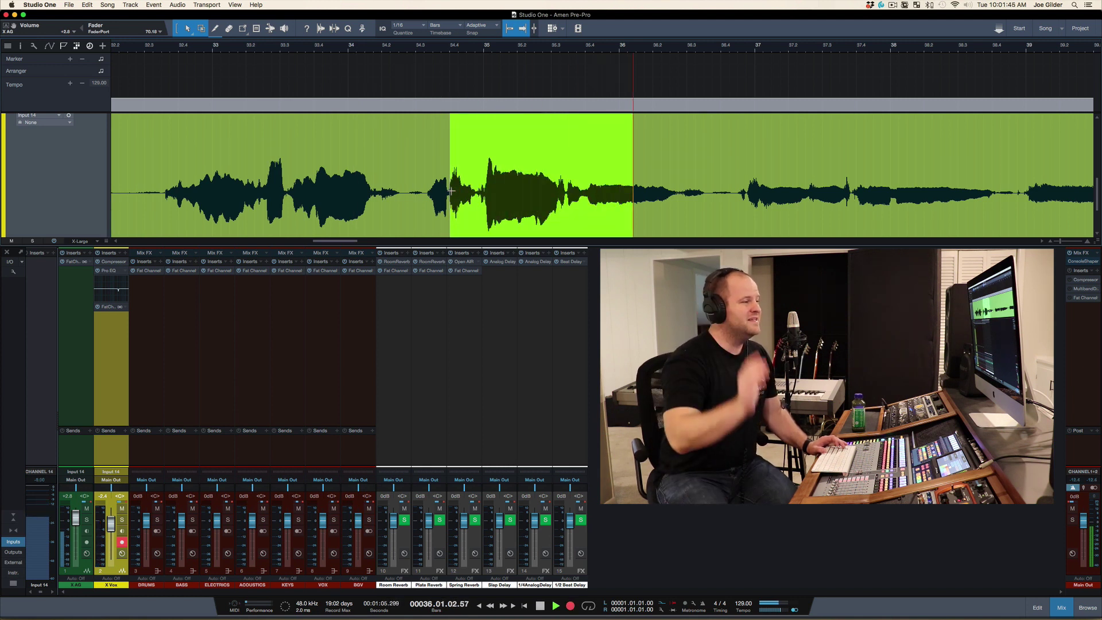
key("KP_Multiply")
key("space")
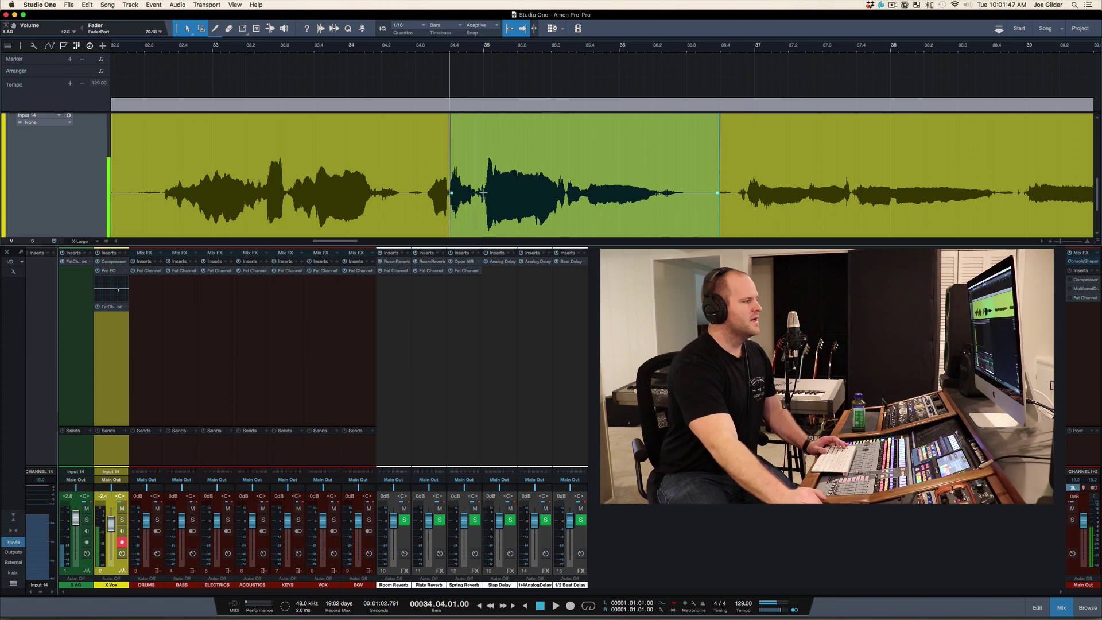
Step: Examine the boundary between the original vocal and the new take at 34.04.01
scroll(454, 54, "up", 3)
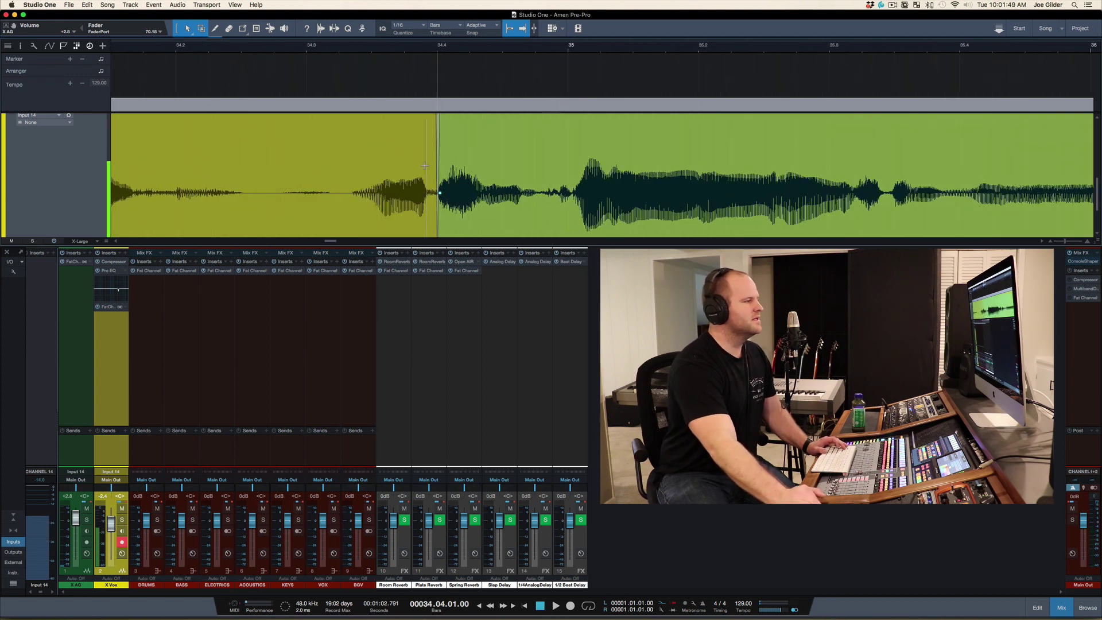
scroll(453, 189, "down", 4)
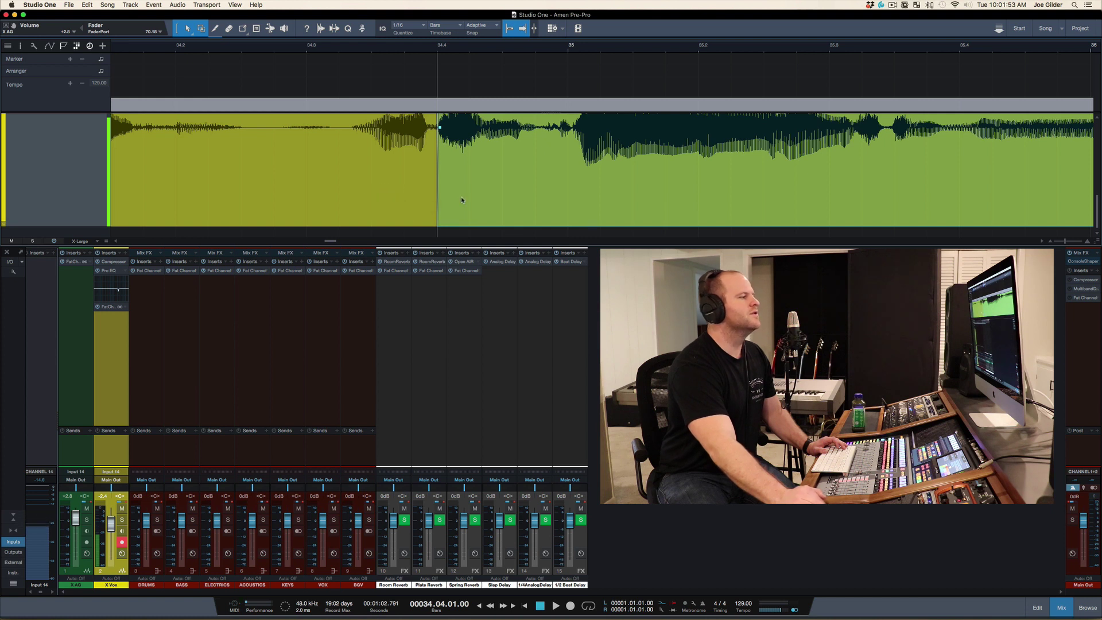
scroll(461, 197, "up", 4)
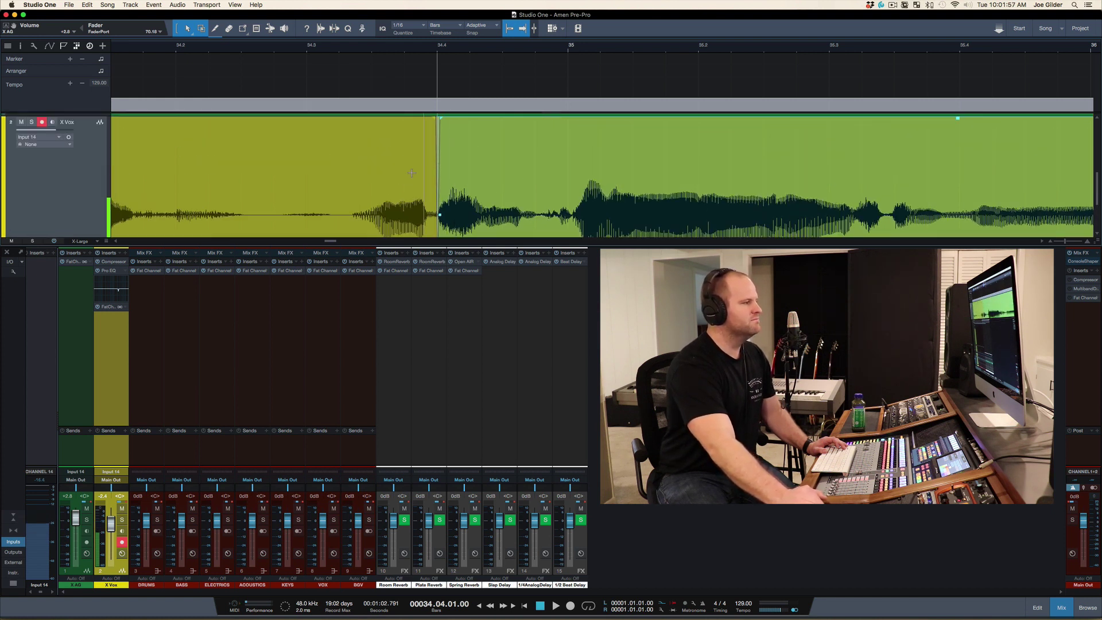
scroll(515, 177, "down", 3)
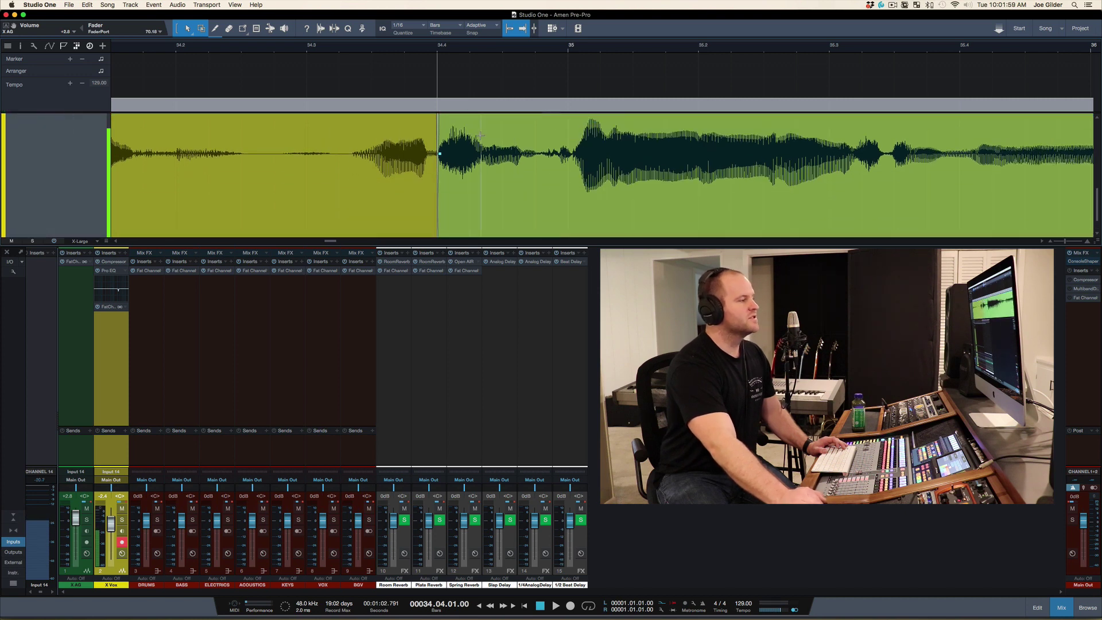
Step: Turn on Pre-record audio input, with 5 sec, in the advanced audio preferences
key("super+comma")
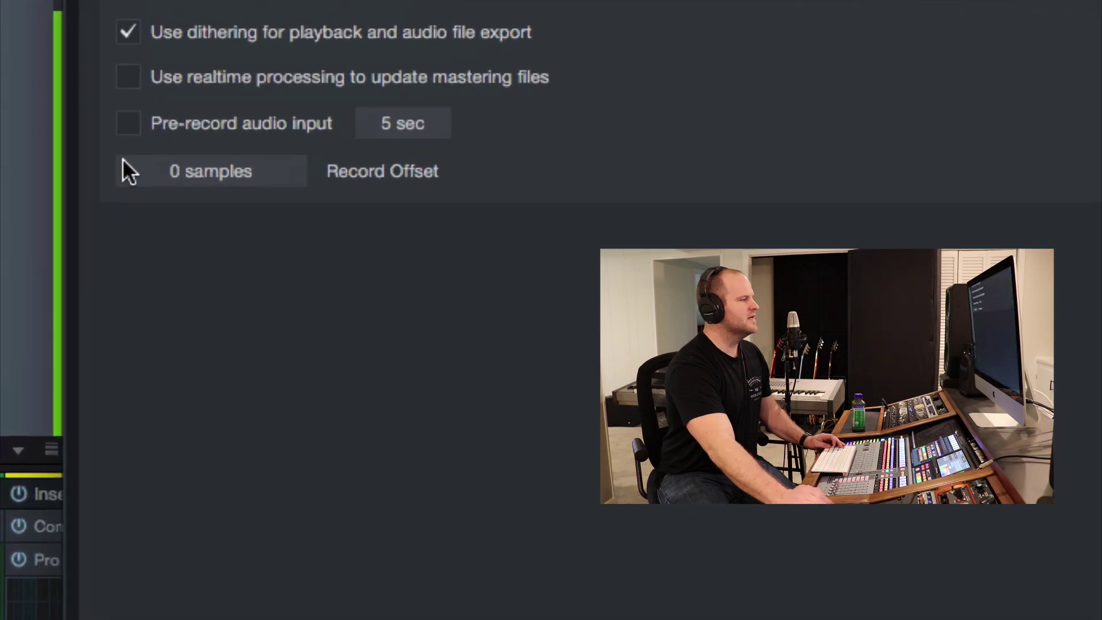
left_click(130, 122)
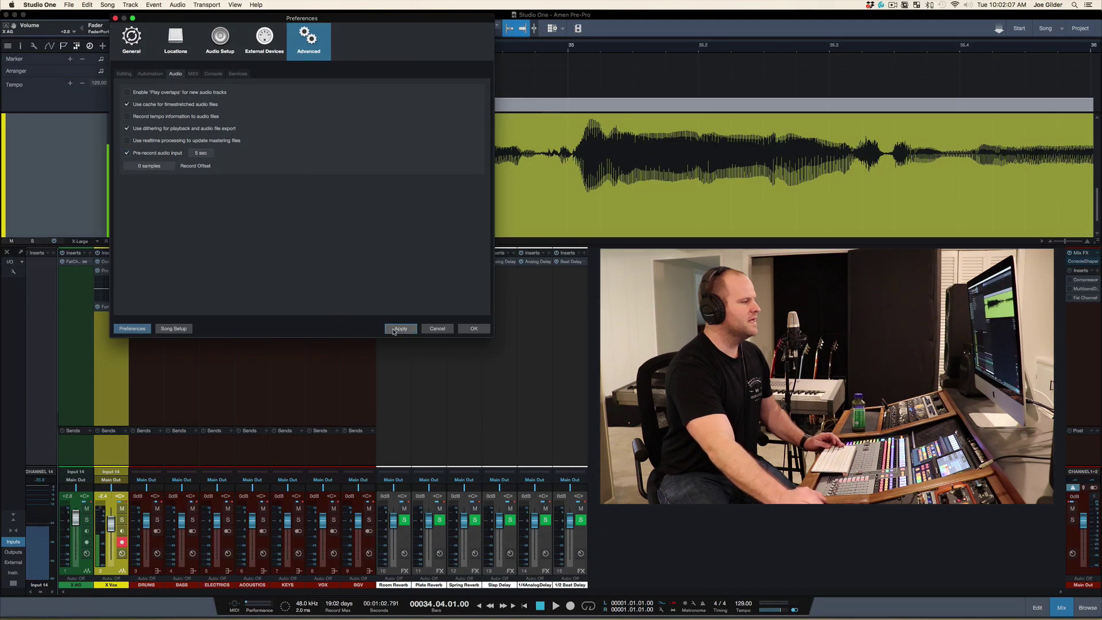
left_click(472, 329)
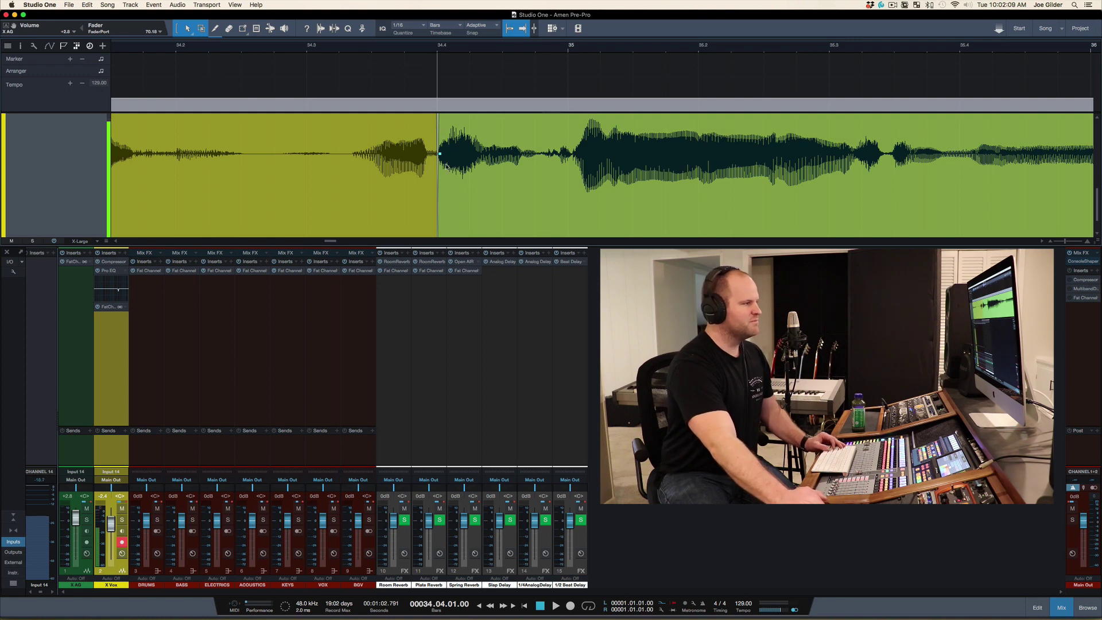
Step: View the punched-in vocal take in the context of the surrounding bars
left_click_drag(459, 236, 460, 237)
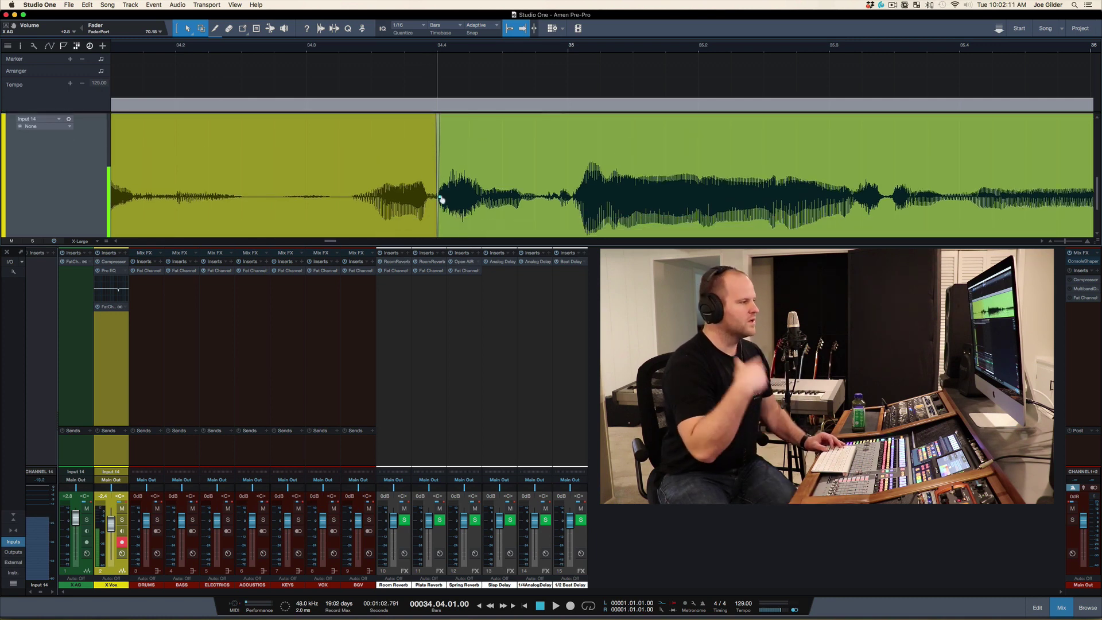
key("w")
key("w")
key("w")
key("w")
key("w")
key("w")
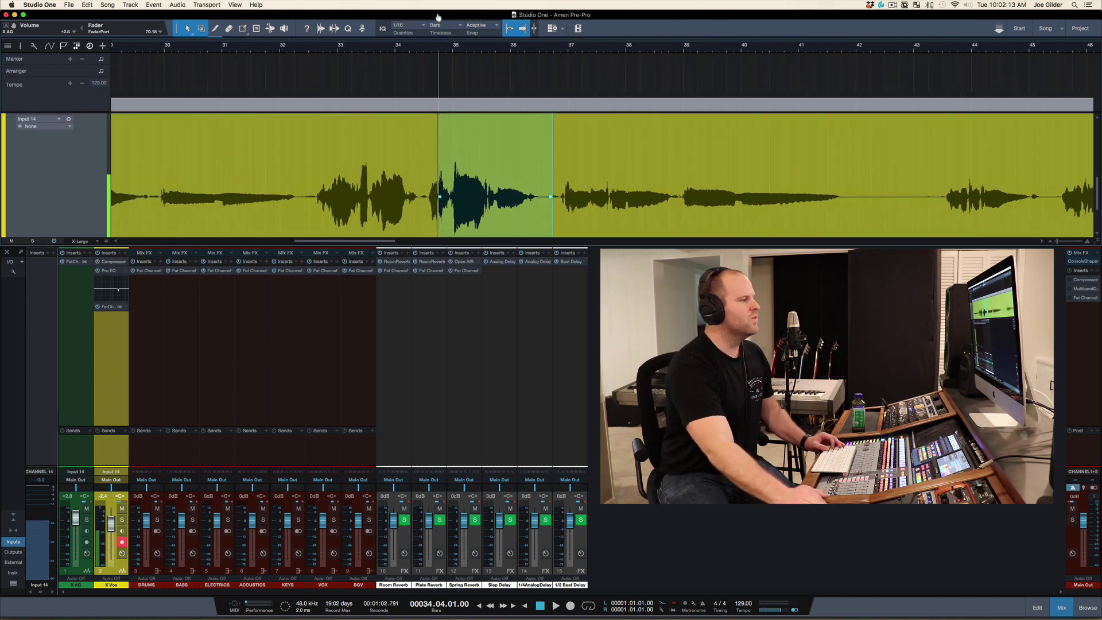
scroll(475, 200, "down", 2)
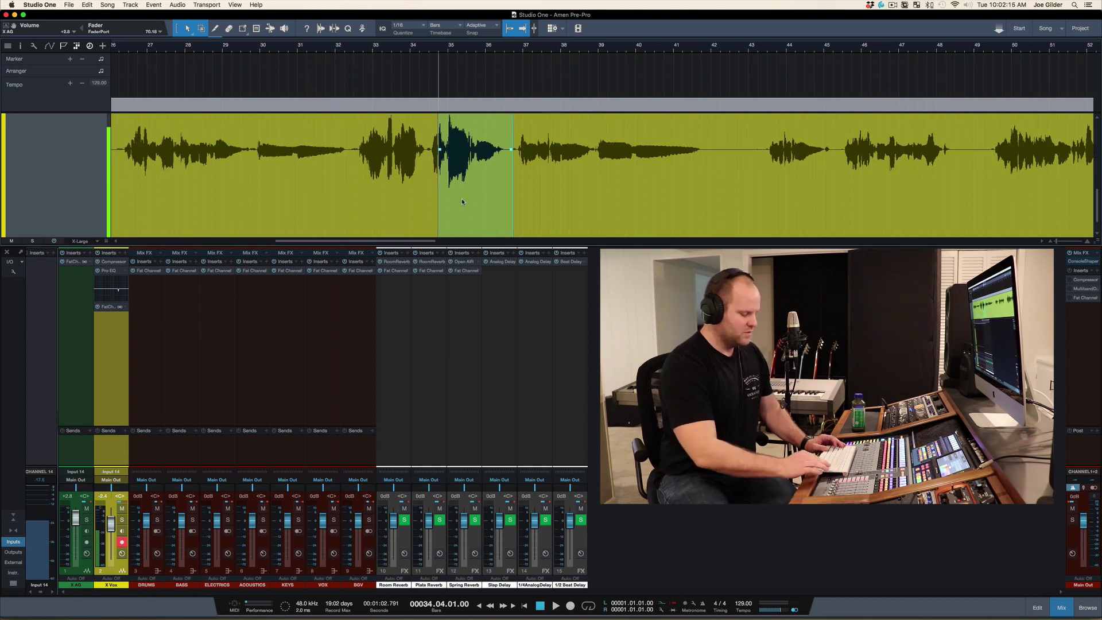
Step: Undo the previous punch-in on X Vox, and punch in a new take from 34.04.01, stopping in bar 36
key("Delete")
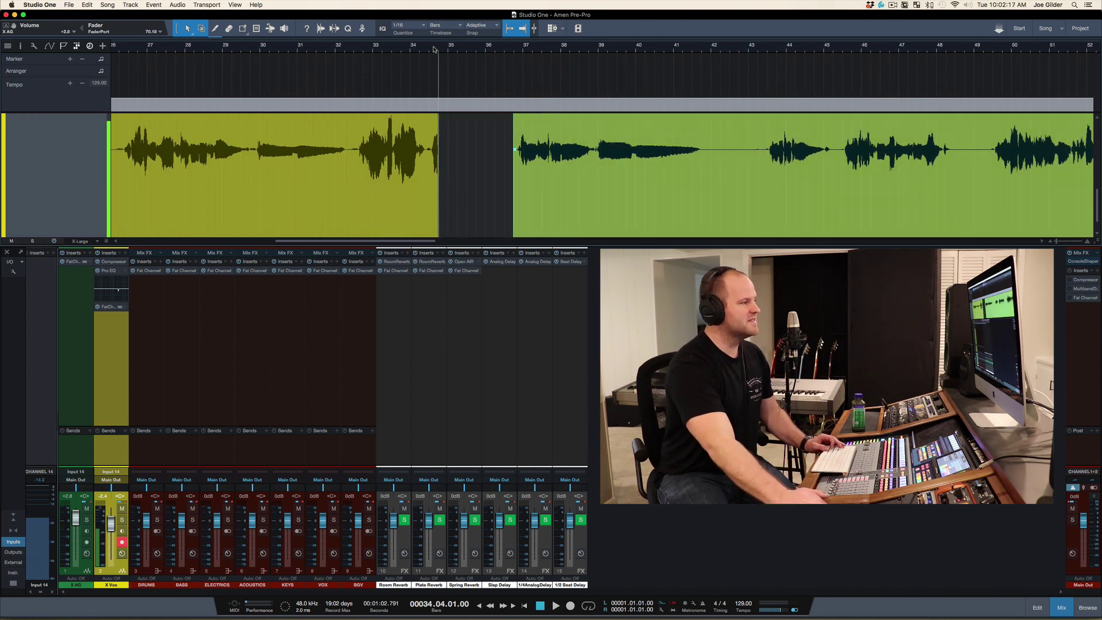
key("ctrl+z")
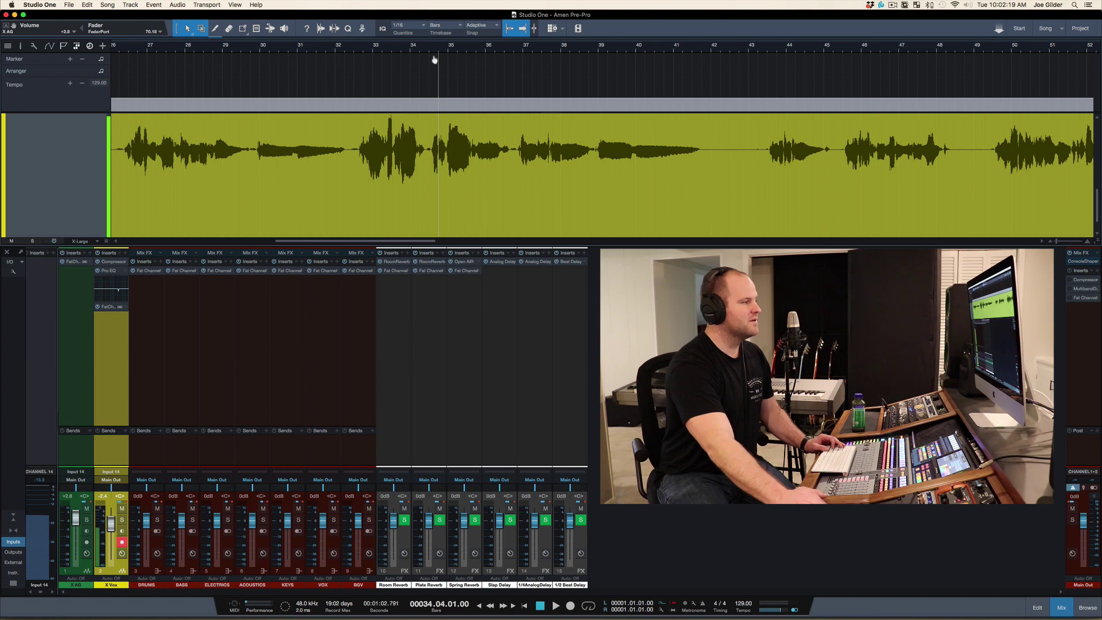
scroll(430, 78, "up", 6)
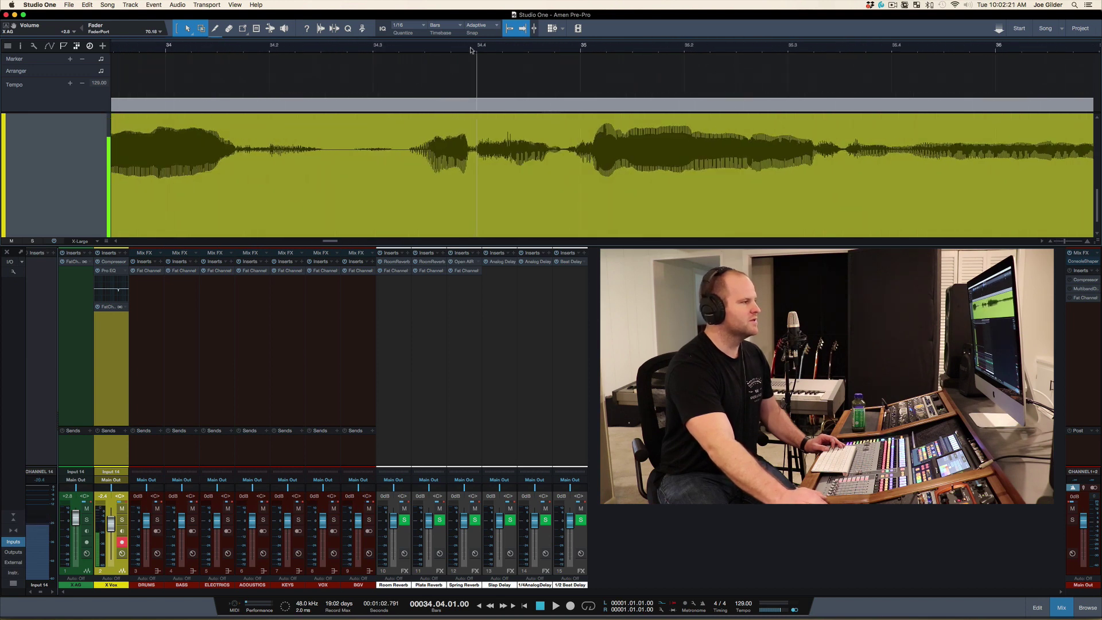
key("space")
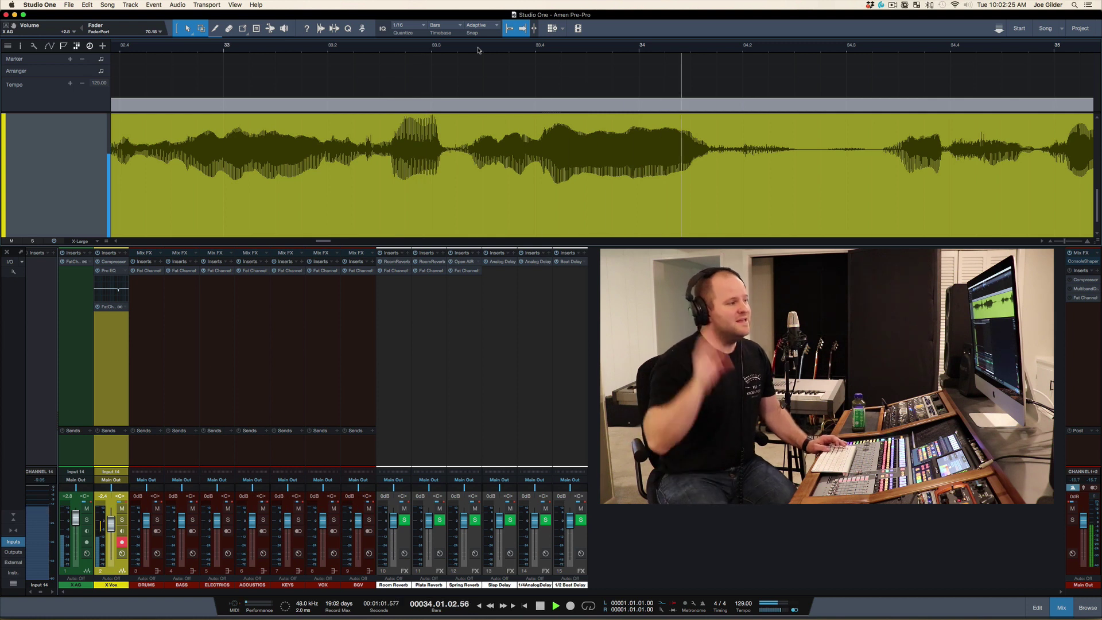
key("KP_Multiply")
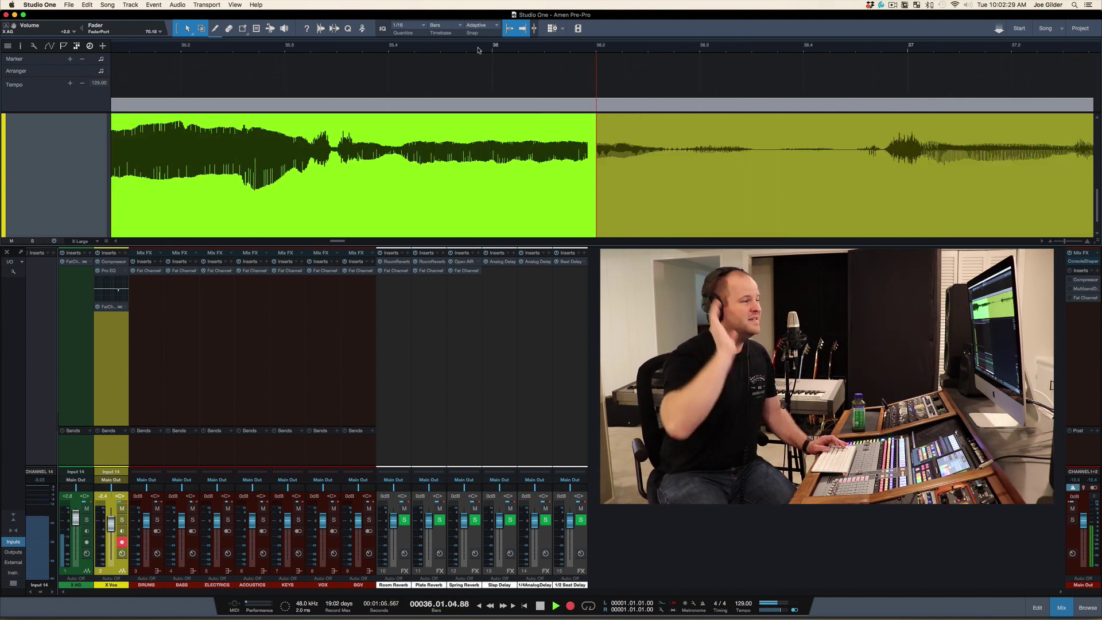
key("space")
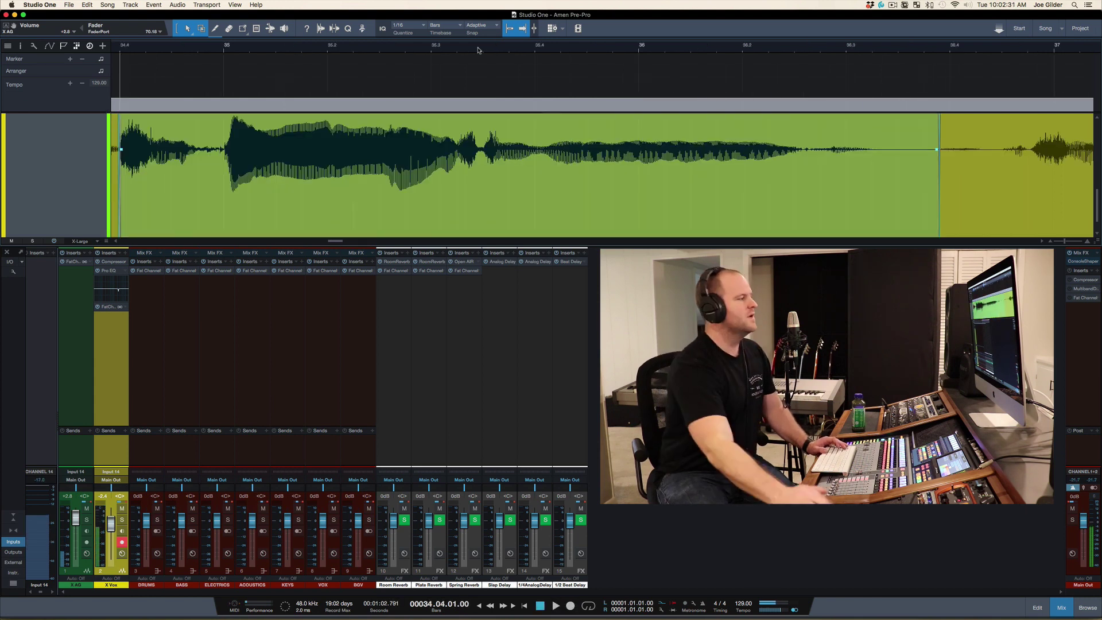
Step: Hide the mix console and extend the start of the new X Vox take back to just after 34.3, ahead of the cut-off word
scroll(553, 150, "left", 5)
scroll(552, 149, "up", 3)
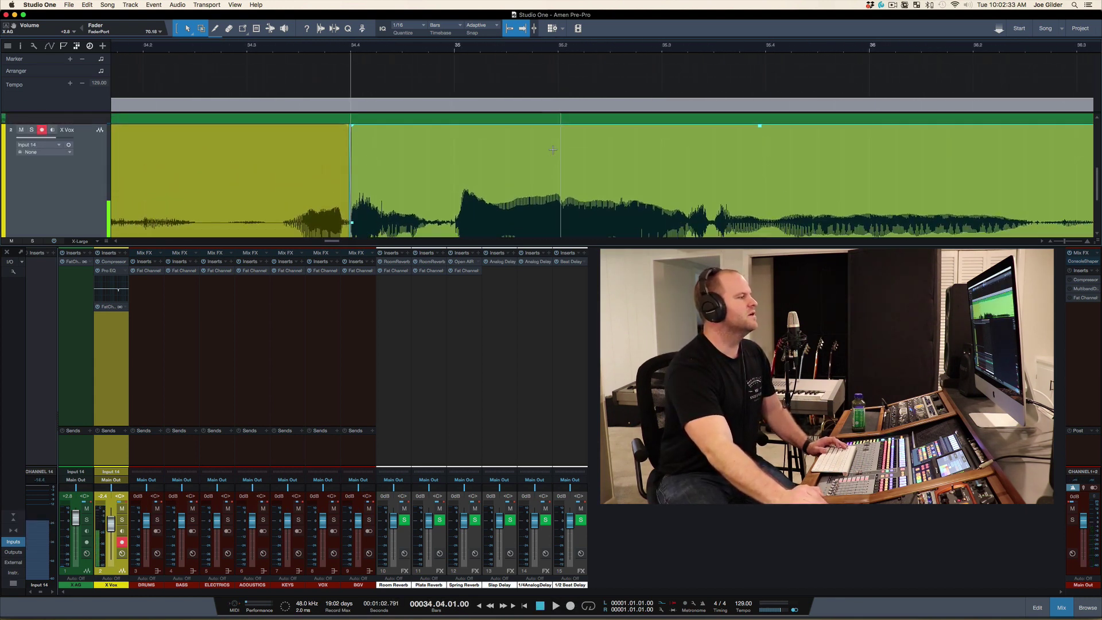
key("F3")
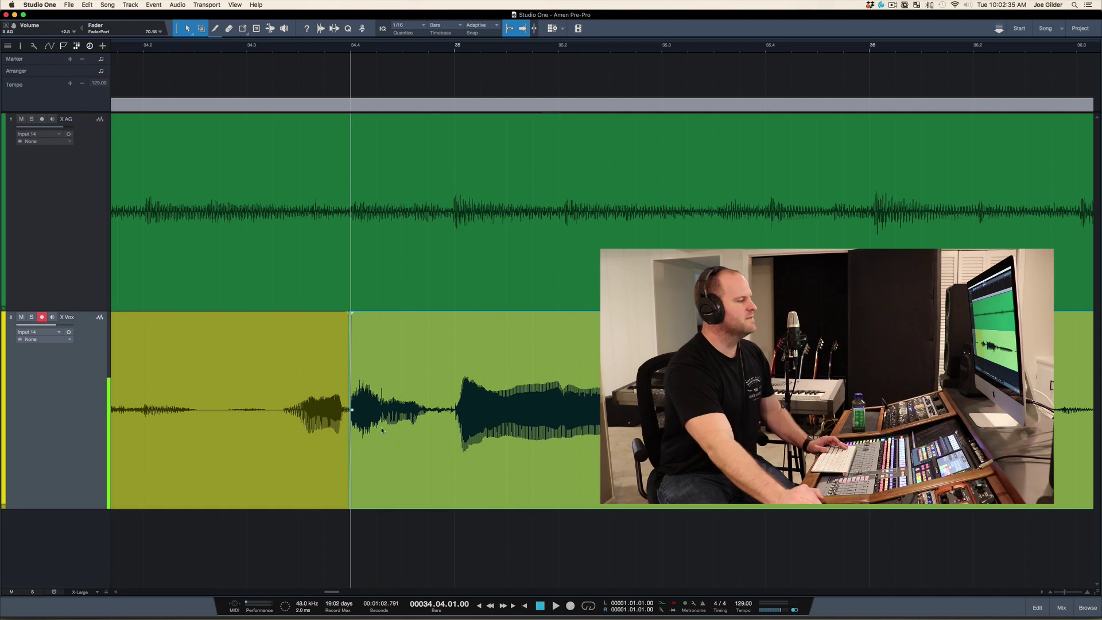
left_click_drag(351, 458, 273, 450)
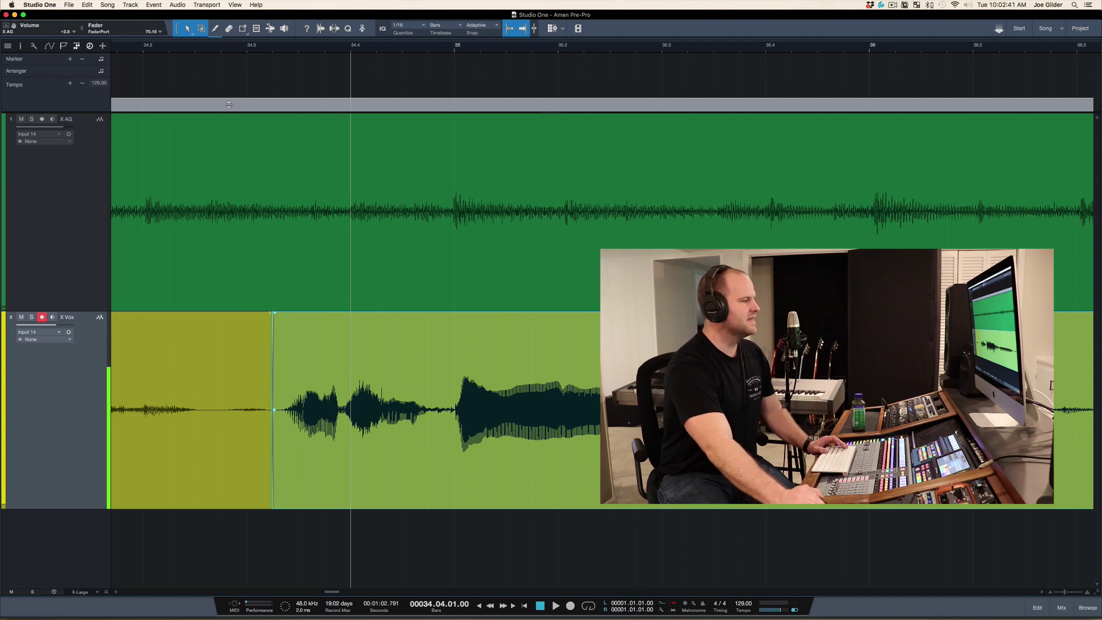
left_click_drag(243, 49, 242, 23)
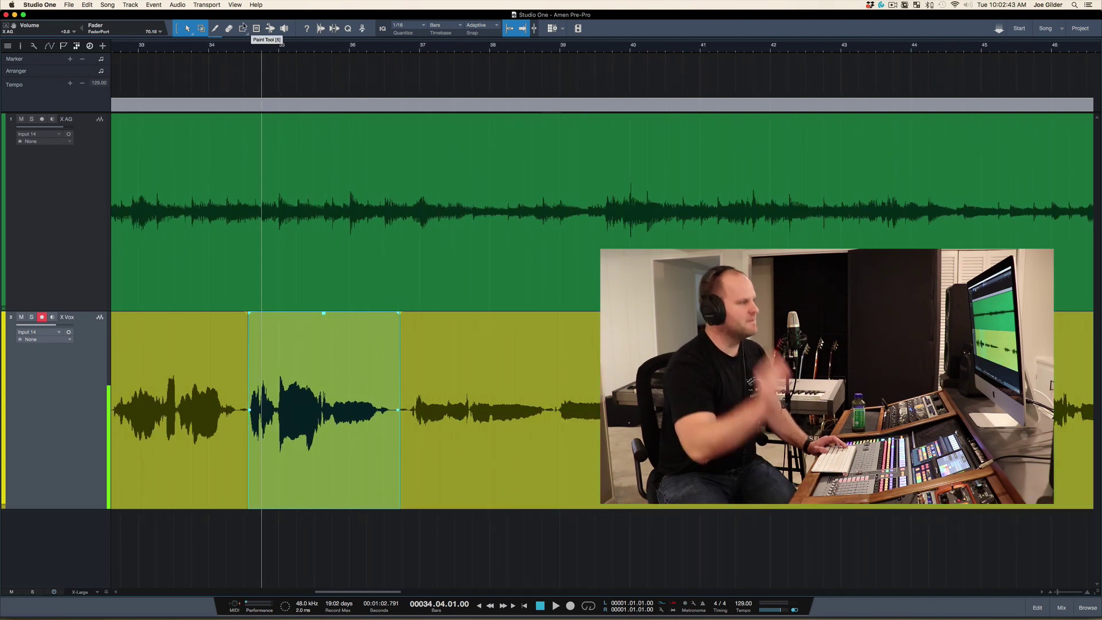